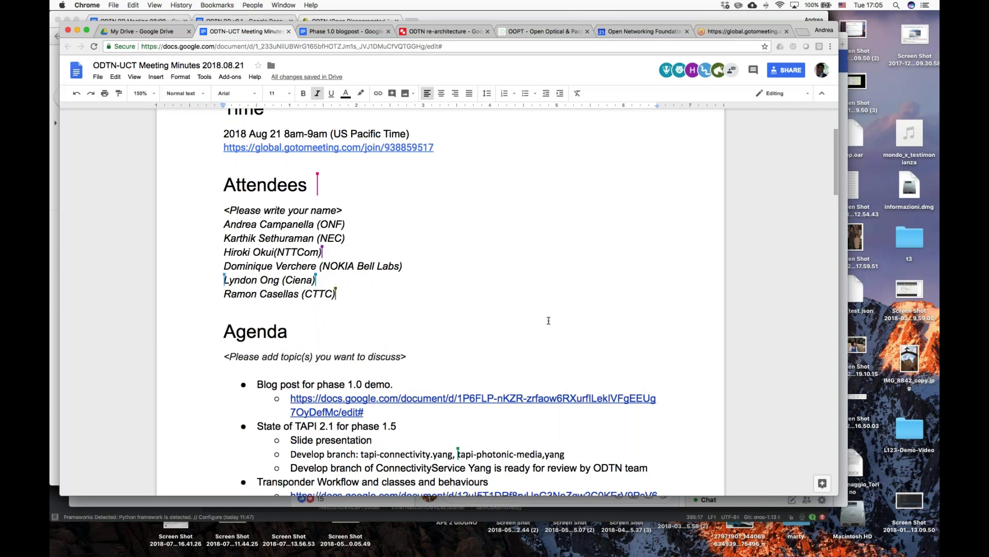
# Step: Change 'tapi-photonic-media,yang' to 'tapi-photonic-media.yang' in the Develop branch line
pyautogui.scroll(-2, 466, 355)
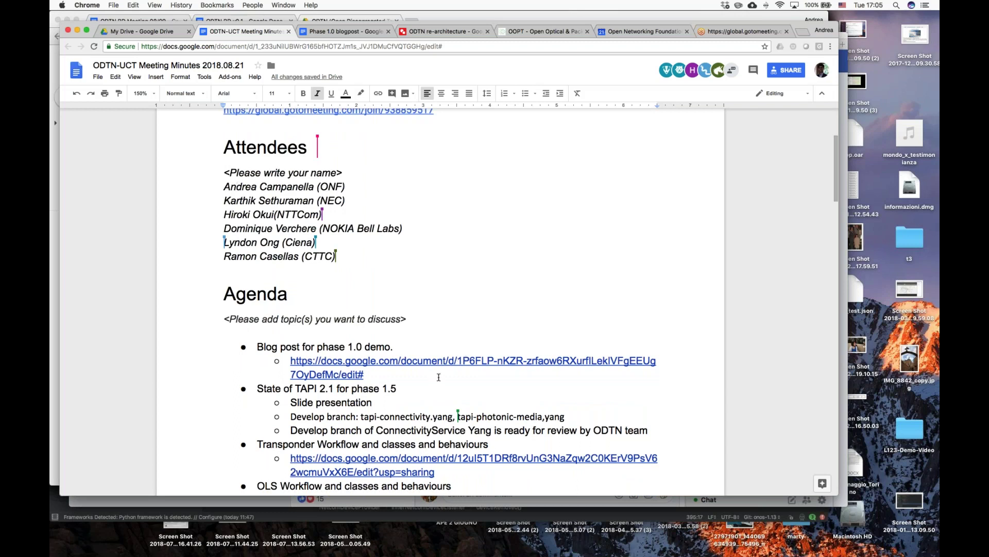
pyautogui.scroll(-1, 439, 377)
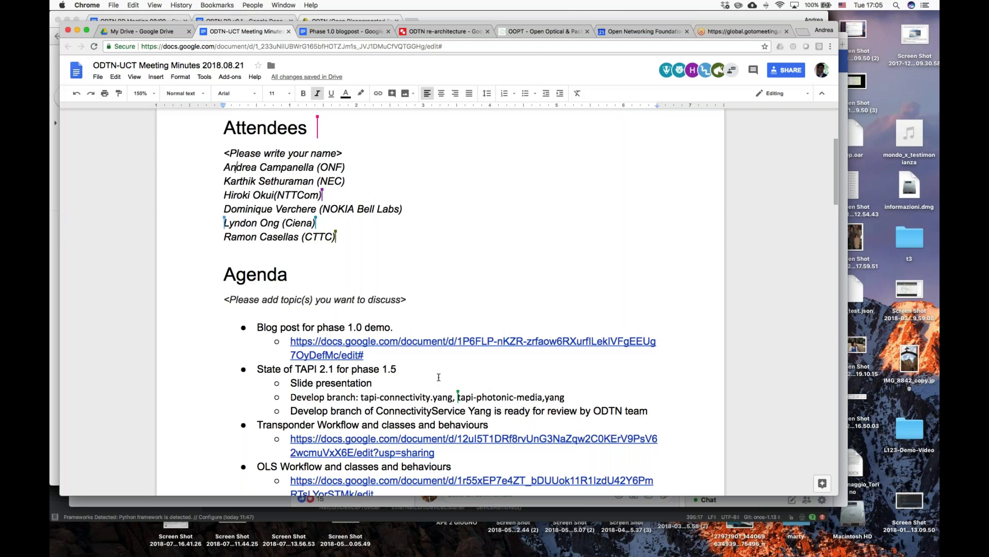
pyautogui.click(545, 397)
pyautogui.press('BackSpace')
pyautogui.write('.')
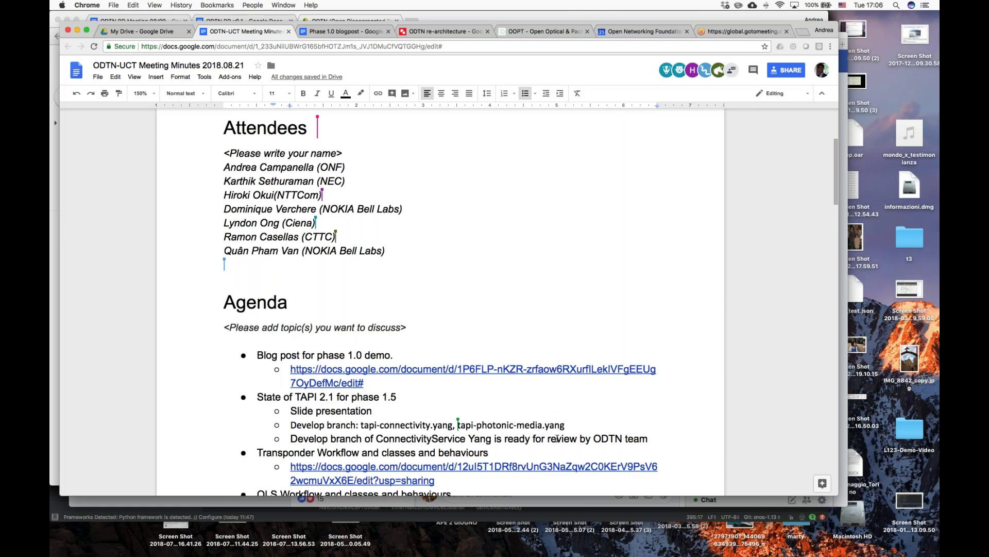
# Step: Type a [TODO] tag on the ConnectivityService review line, then start erasing it
pyautogui.click(291, 439)
pyautogui.write('[TODO]')
pyautogui.press('BackSpace')
pyautogui.press('BackSpace')
pyautogui.press('BackSpace')
pyautogui.press('BackSpace')
pyautogui.press('BackSpace')
pyautogui.press('BackSpace')
# Step: Add the sub-item 'TODO reviww yang models and provide comments.' below the 'by ODTN team' review line
pyautogui.click(650, 437)
pyautogui.press('Return')
pyautogui.write('TODO reviww ')
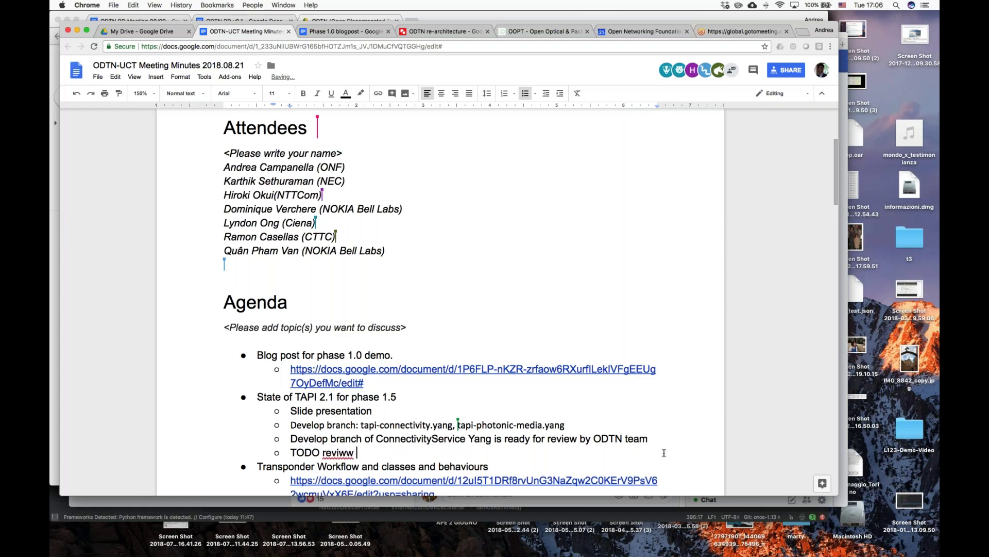
pyautogui.write('yang mode')
pyautogui.write('ls for comme')
pyautogui.press('BackSpace')
pyautogui.press('BackSpace')
pyautogui.press('BackSpace')
pyautogui.press('BackSpace')
pyautogui.press('BackSpace')
pyautogui.press('BackSpace')
pyautogui.press('BackSpace')
pyautogui.press('BackSpace')
pyautogui.press('BackSpace')
pyautogui.write('and pro')
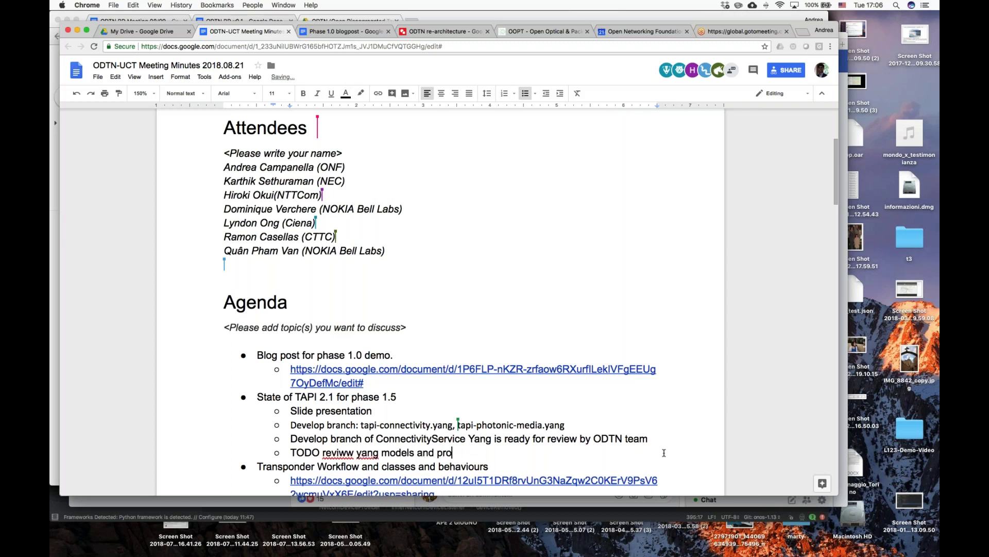
pyautogui.write('rov')
pyautogui.press('BackSpace')
pyautogui.press('BackSpace')
pyautogui.press('BackSpace')
pyautogui.press('BackSpace')
pyautogui.write('rovide comments.')
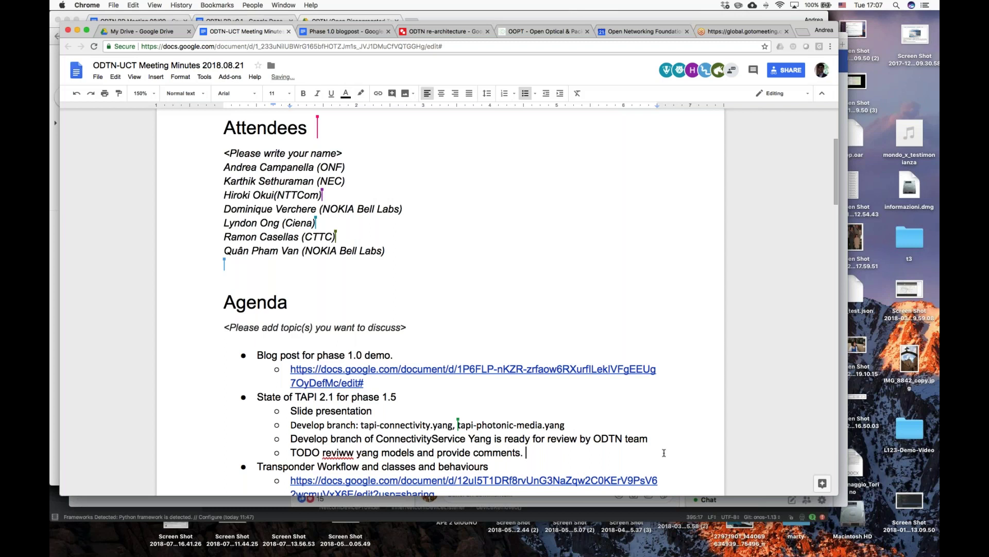
# Step: Correct the typo 'reviww' to 'review' in the new TODO note
pyautogui.click(347, 453)
pyautogui.press('BackSpace')
pyautogui.write('e')
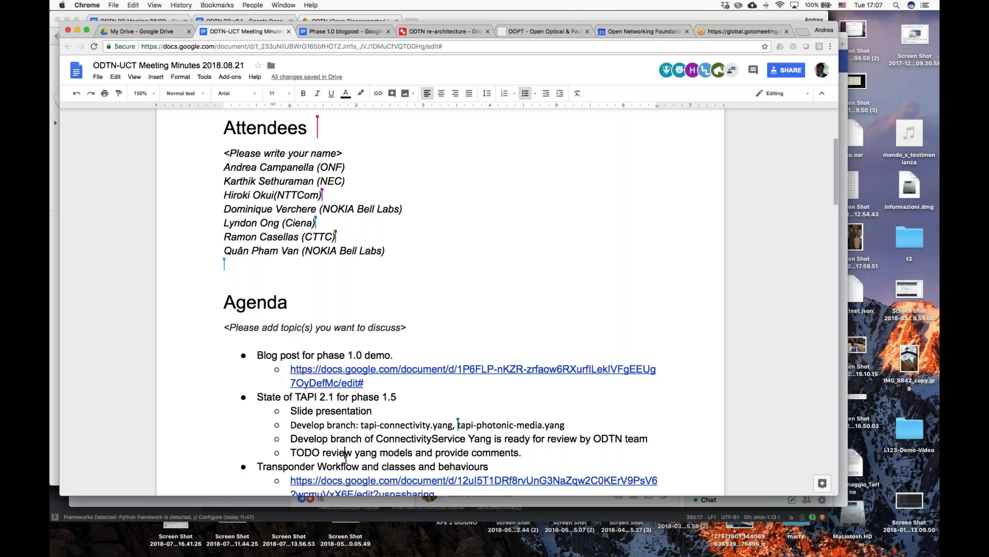
pyautogui.click(394, 407)
# Step: Note the presenter's name and 'next week' in parentheses after Slide presentation, then select the drawings link
pyautogui.write('(Stephane, next week)')
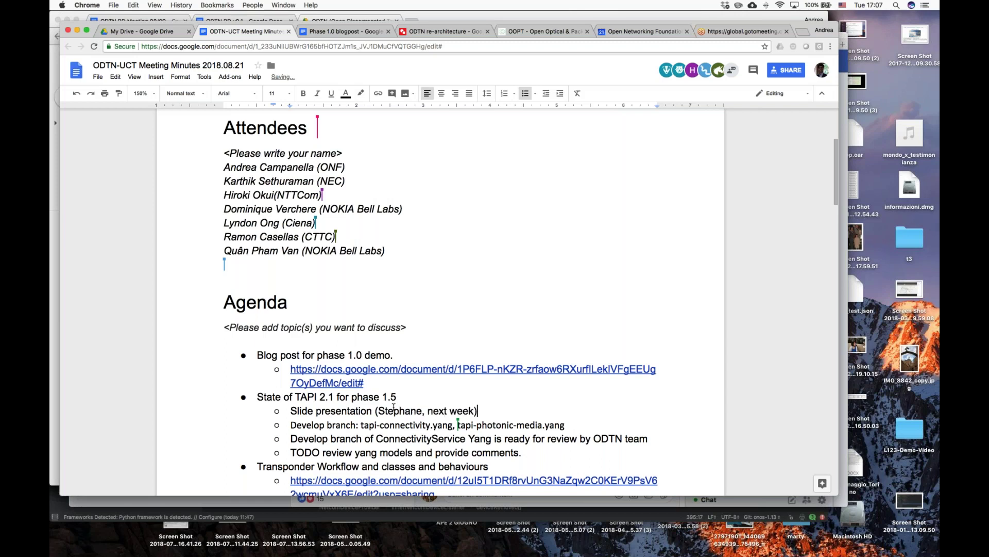
pyautogui.scroll(-1, 517, 398)
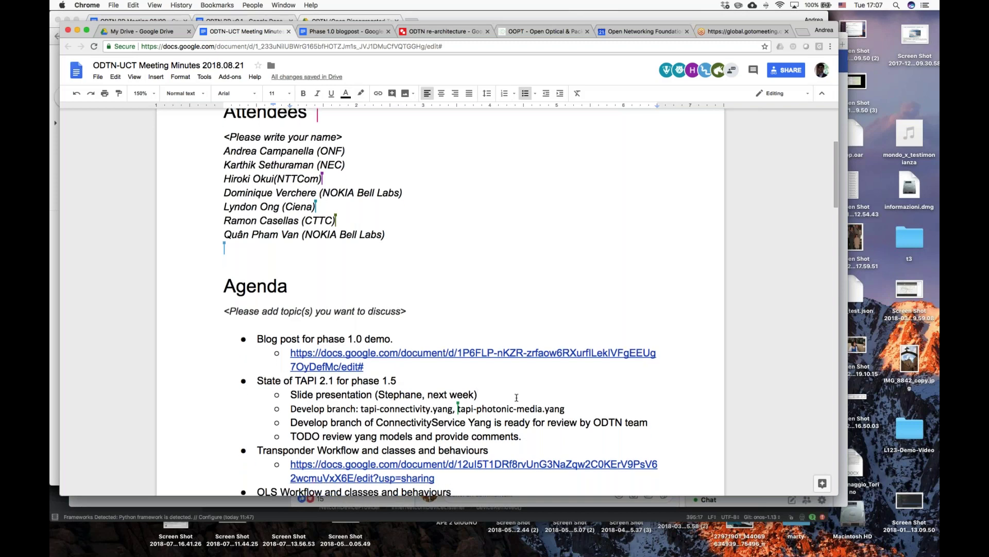
pyautogui.scroll(-2, 517, 397)
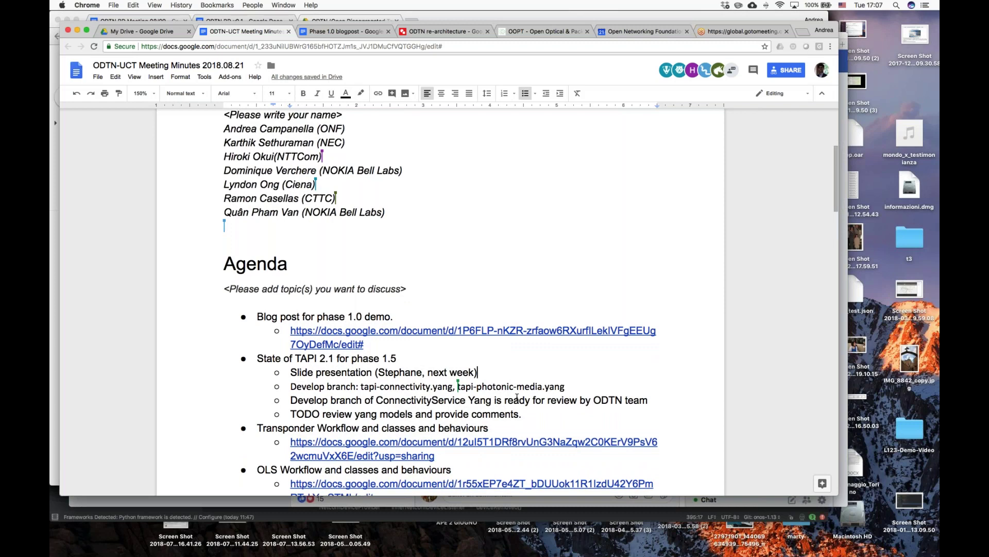
pyautogui.scroll(-5, 516, 396)
pyautogui.scroll(-3, 514, 397)
pyautogui.moveTo(295, 432); pyautogui.dragTo(245, 415)
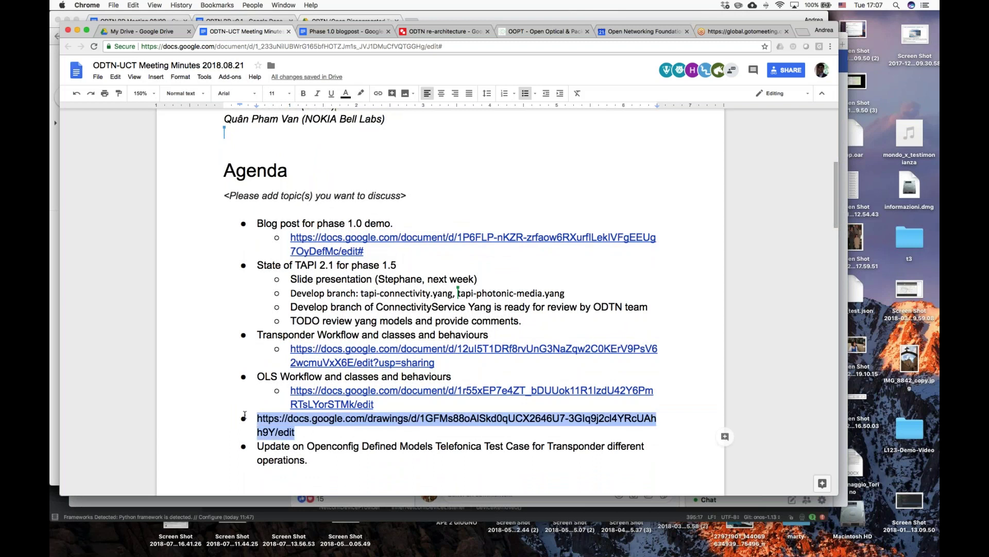
# Step: Move the drawings link into a new top-level bullet below the TODO note
pyautogui.press('BackSpace')
pyautogui.press('BackSpace')
pyautogui.press('BackSpace')
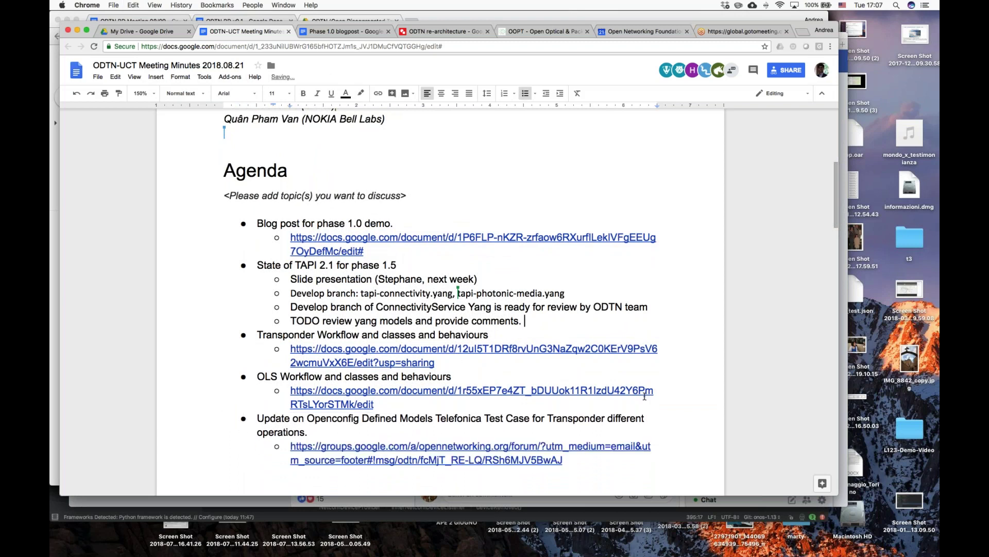
pyautogui.press('Return')
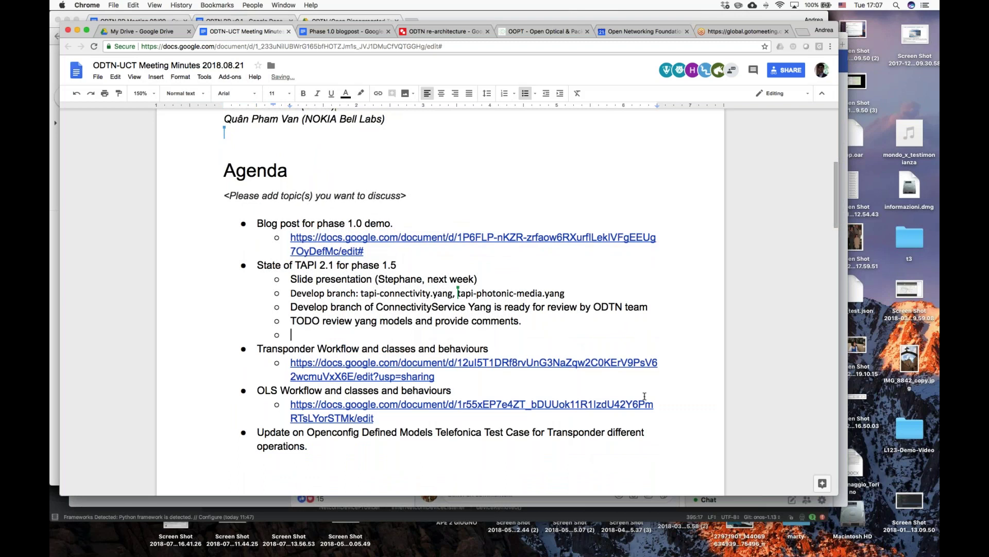
pyautogui.hotkey('shift', 'Tab')
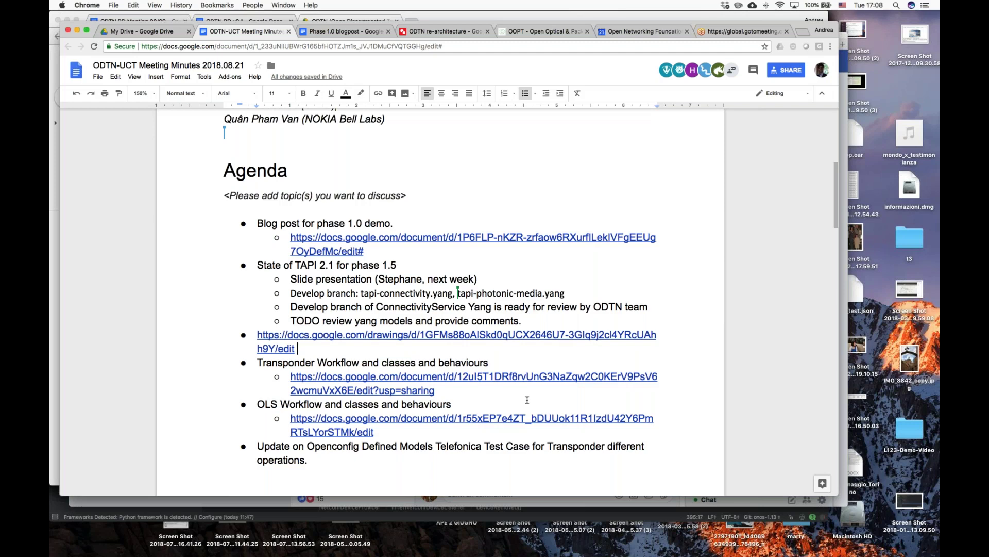
pyautogui.click(368, 419)
# Step: Open the Optical Line System Workflow document from the link bubble in a new tab
pyautogui.click(371, 452)
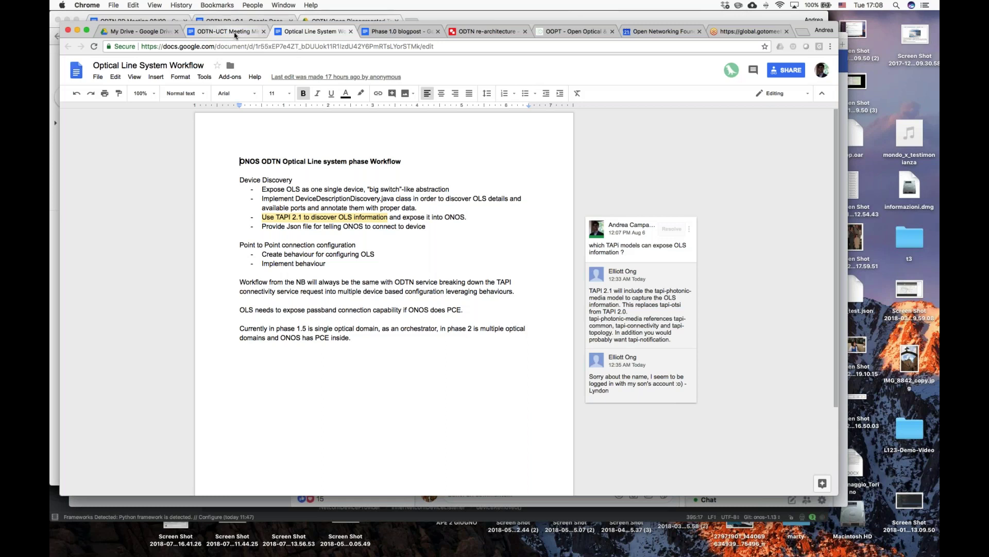
# Step: Switch from Google Docs to the Notes app showing the ODTN note
pyautogui.press('super+Tab')
pyautogui.press('super+Tab')
pyautogui.press('super+Tab')
pyautogui.press('super+Tab')
pyautogui.press('super+Tab')
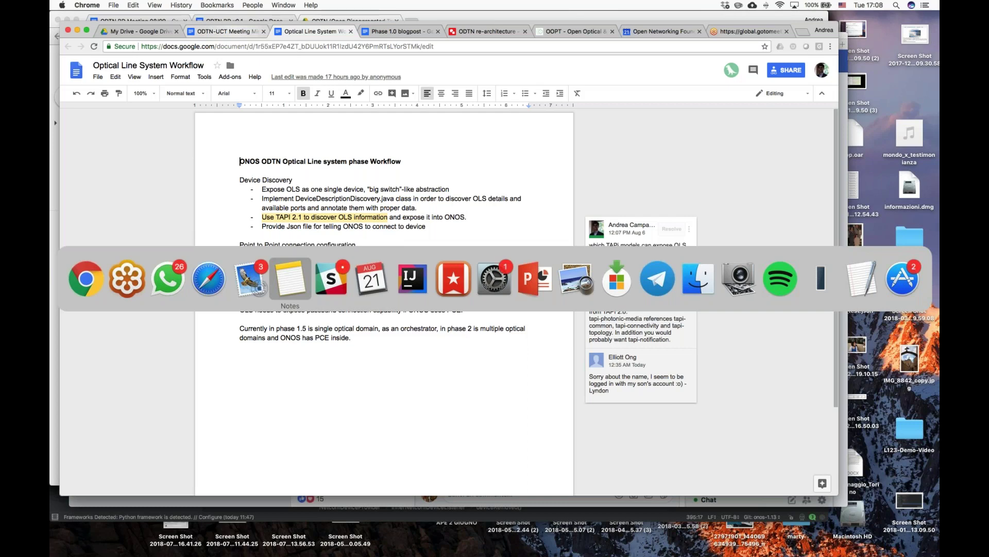
pyautogui.press('super+Tab')
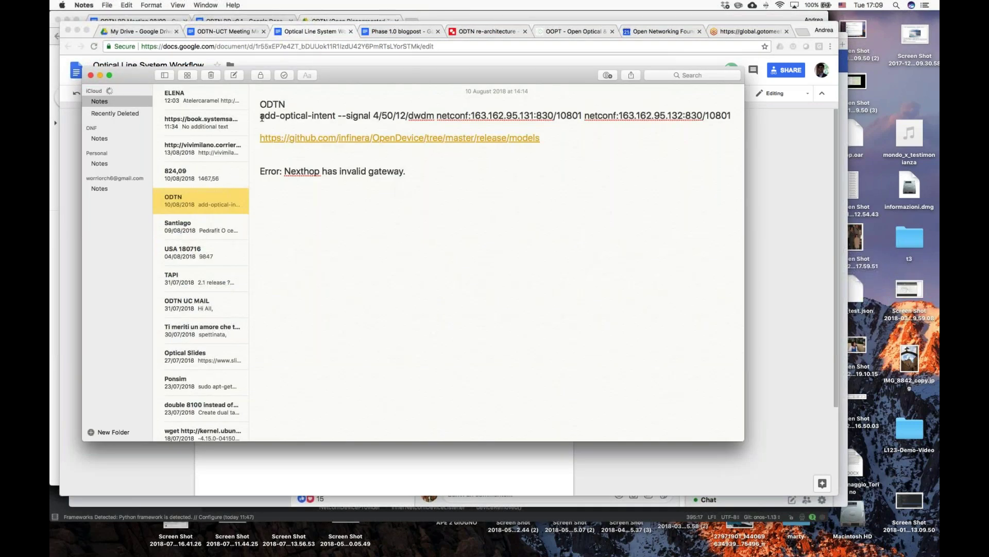